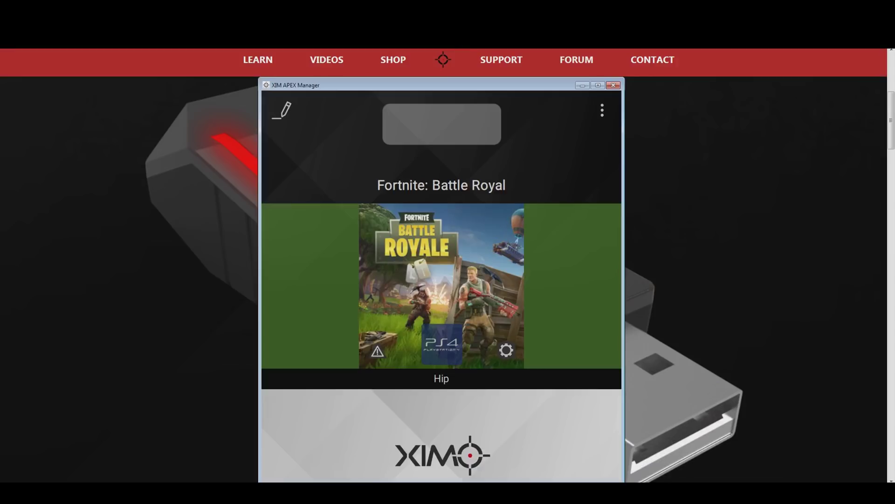
Force a fresh download of game support from Global Settings and confirm when it completes
{"action": "left_click", "coordinate": [603, 111]}
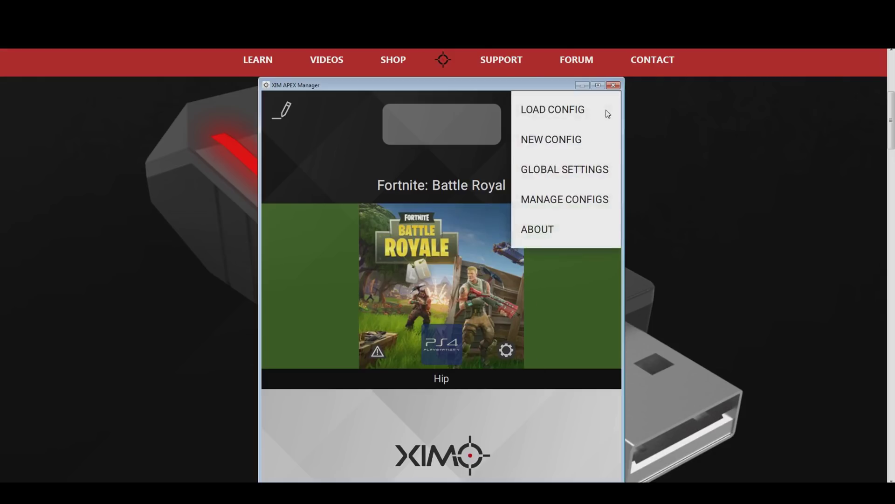
{"action": "left_click", "coordinate": [546, 167]}
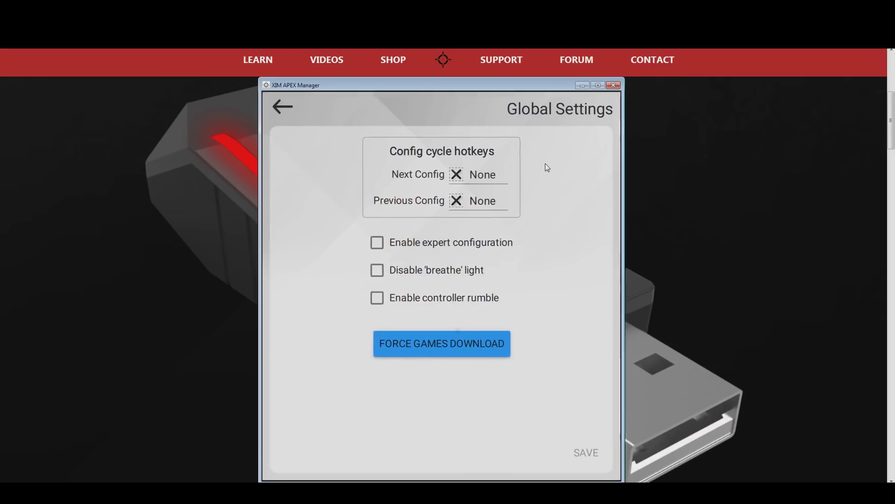
{"action": "left_click", "coordinate": [444, 343]}
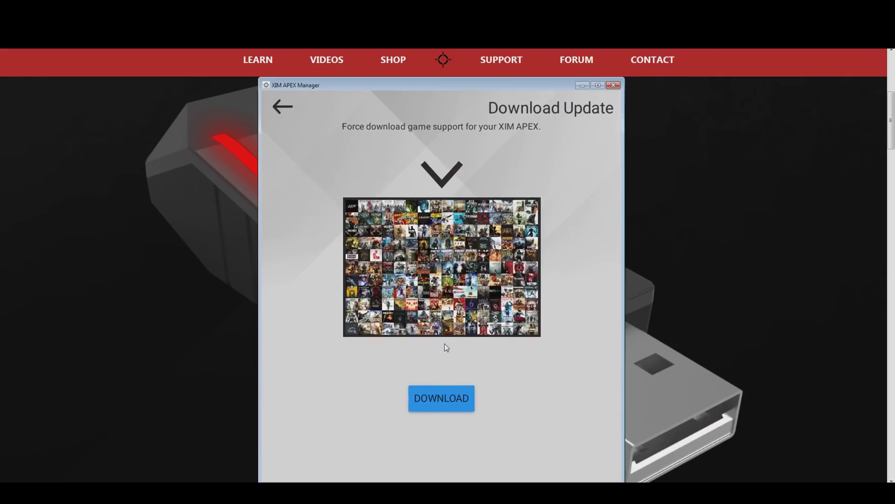
{"action": "left_click", "coordinate": [450, 396]}
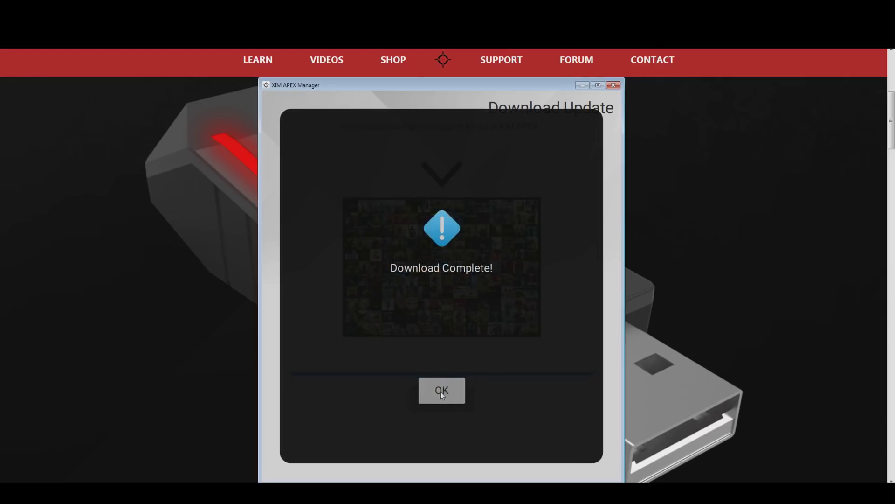
{"action": "left_click", "coordinate": [440, 391]}
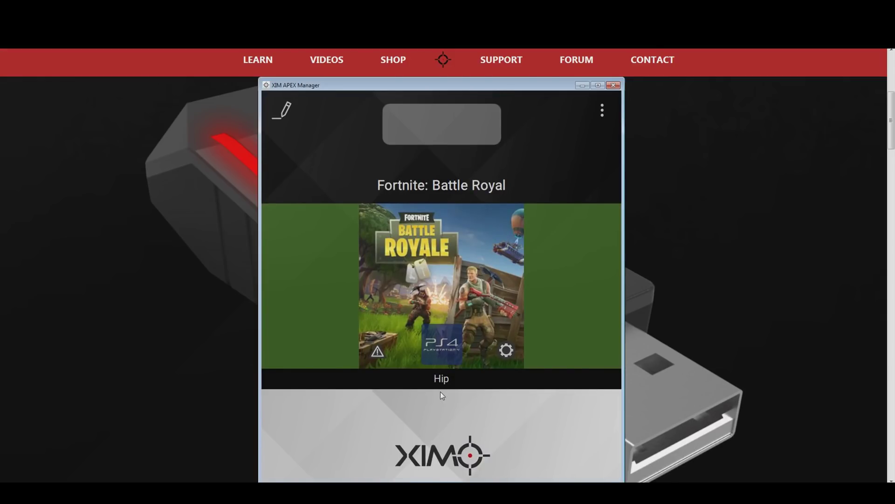
Enable expert configuration in Global Settings, keeping the response rate at 500Hz
{"action": "left_click", "coordinate": [604, 109]}
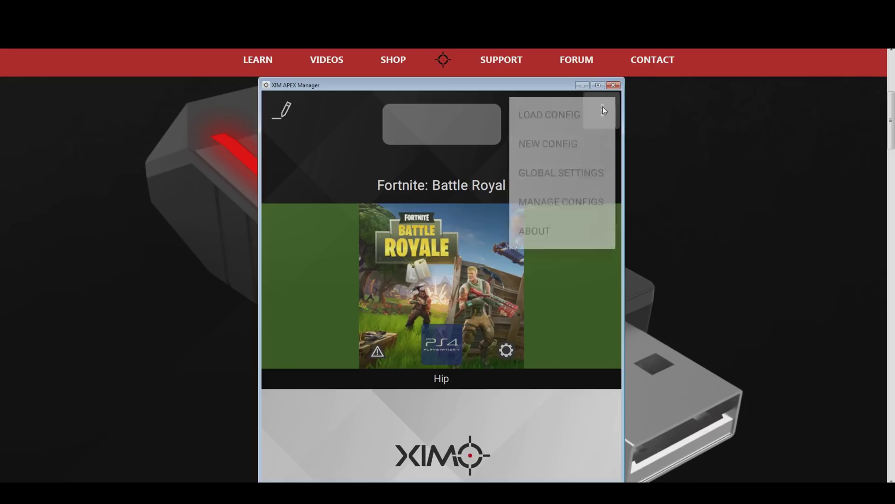
{"action": "left_click", "coordinate": [551, 170]}
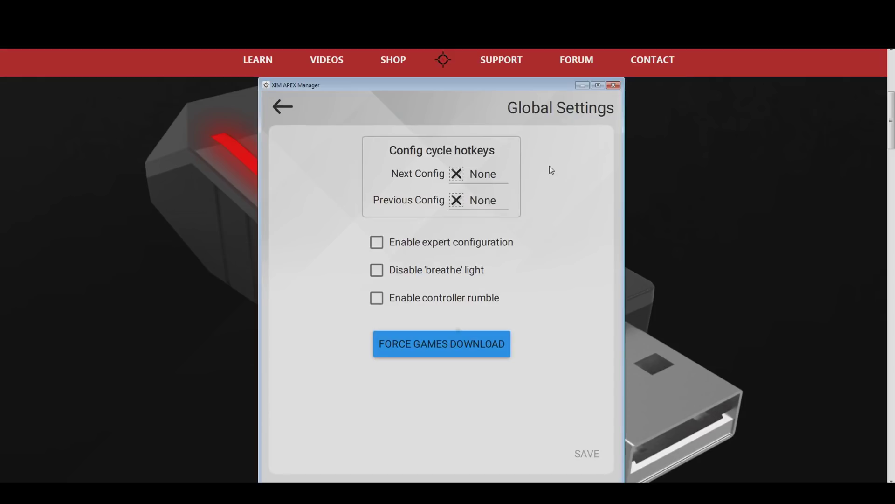
{"action": "left_click", "coordinate": [378, 242]}
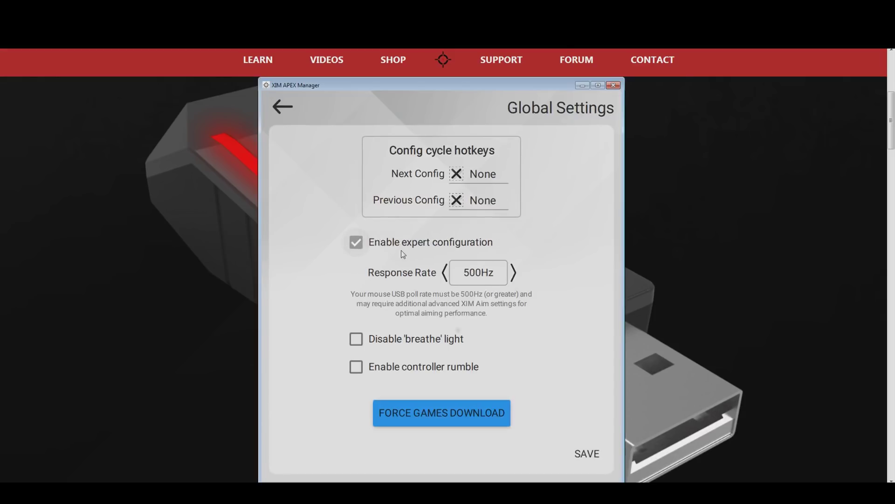
{"action": "left_click", "coordinate": [444, 273]}
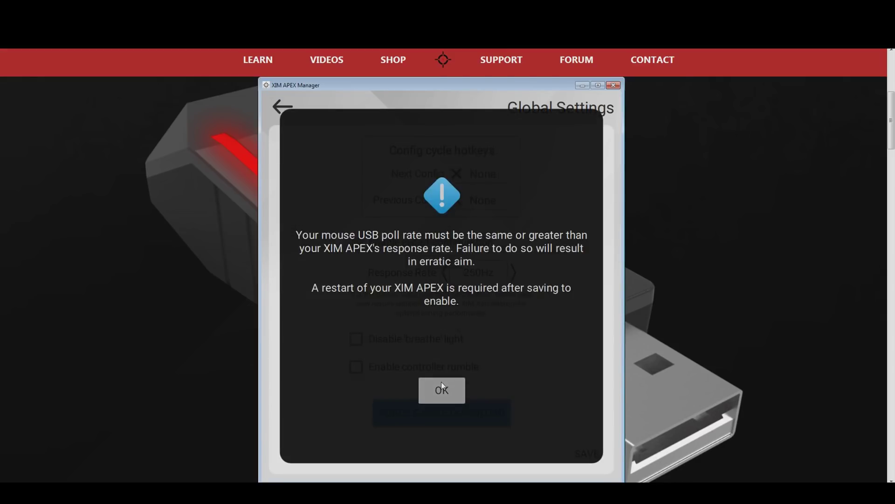
{"action": "left_click", "coordinate": [442, 383]}
{"action": "left_click", "coordinate": [514, 271]}
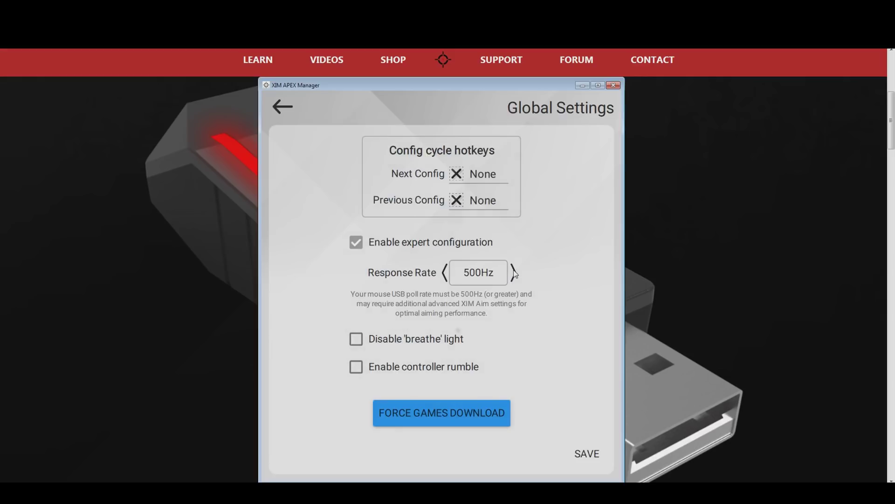
{"action": "left_click", "coordinate": [513, 270]}
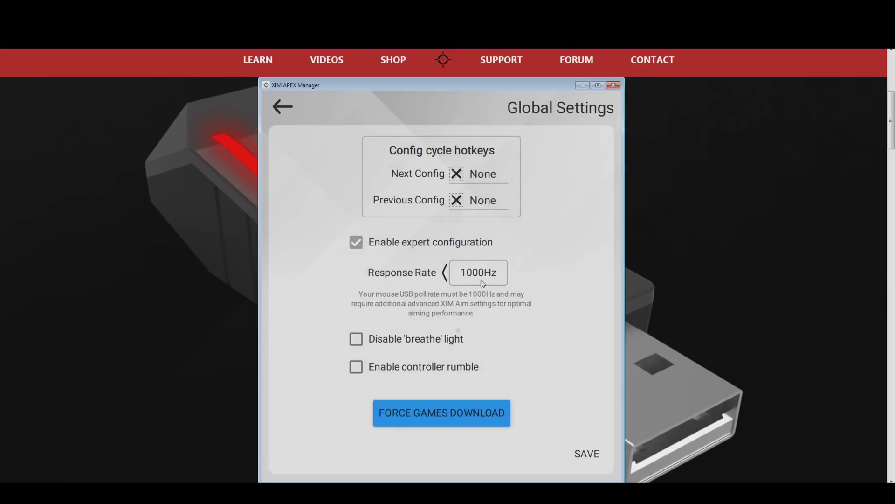
{"action": "left_click", "coordinate": [444, 274]}
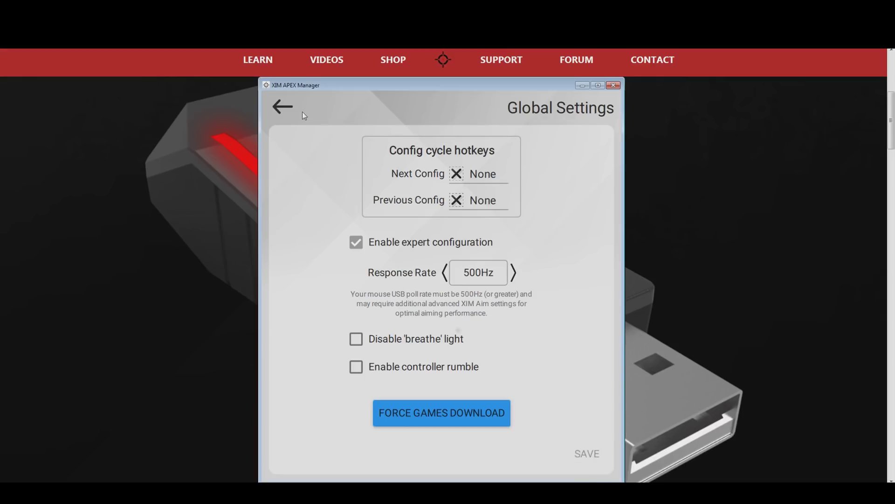
{"action": "left_click", "coordinate": [282, 107]}
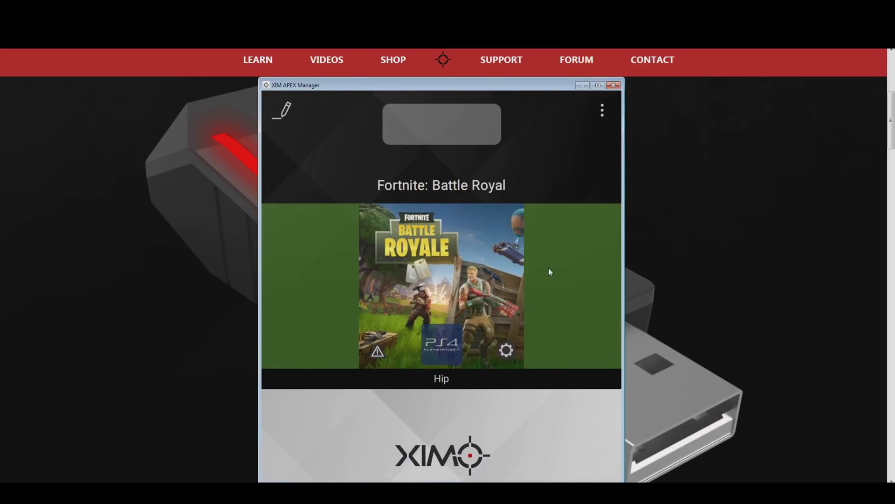
Search 'Fortnite' in New Config and create a Fortnite: Battle Royal config for PS4
{"action": "left_click", "coordinate": [600, 111]}
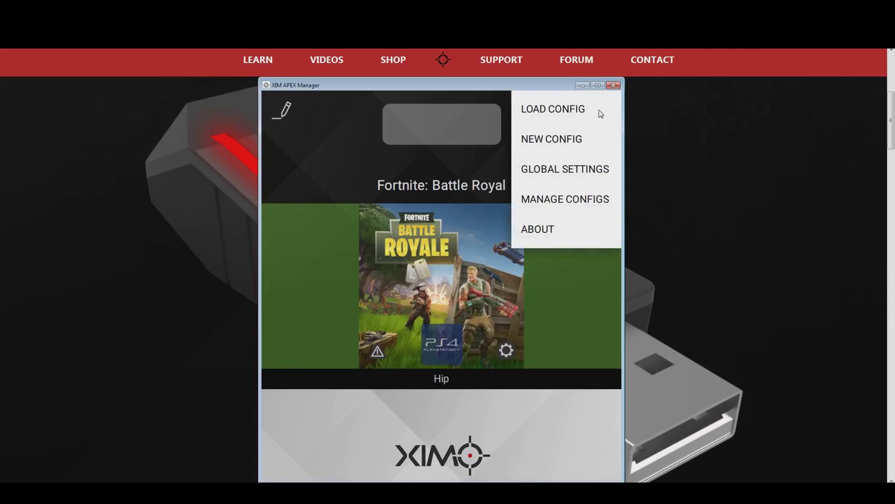
{"action": "left_click", "coordinate": [551, 141]}
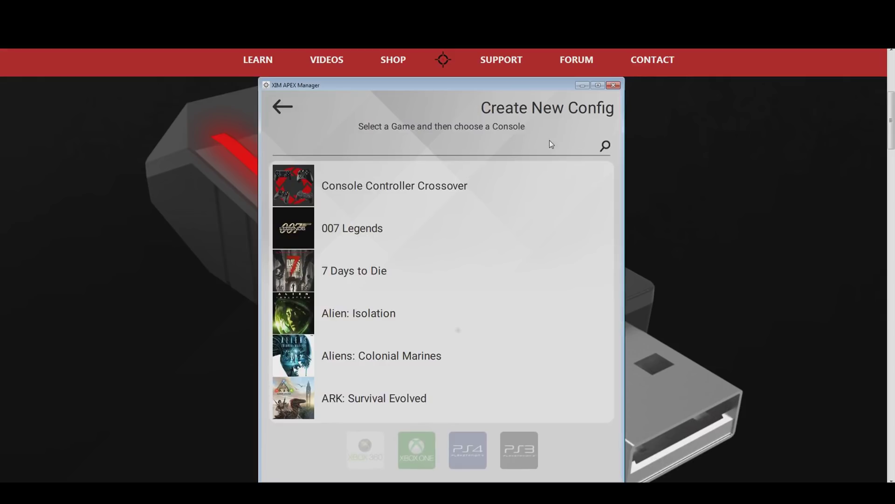
{"action": "scroll", "coordinate": [404, 258], "scroll_direction": "down", "scroll_amount": 8}
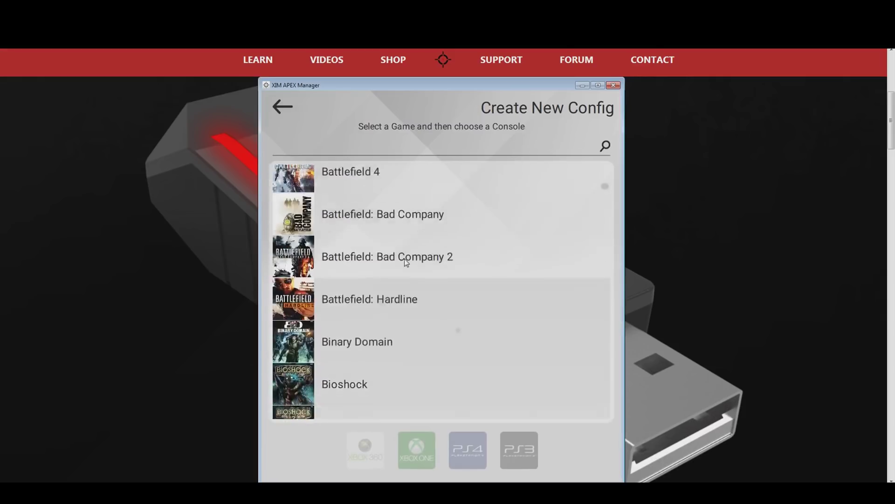
{"action": "scroll", "coordinate": [405, 258], "scroll_direction": "up", "scroll_amount": 8}
{"action": "left_click", "coordinate": [402, 145]}
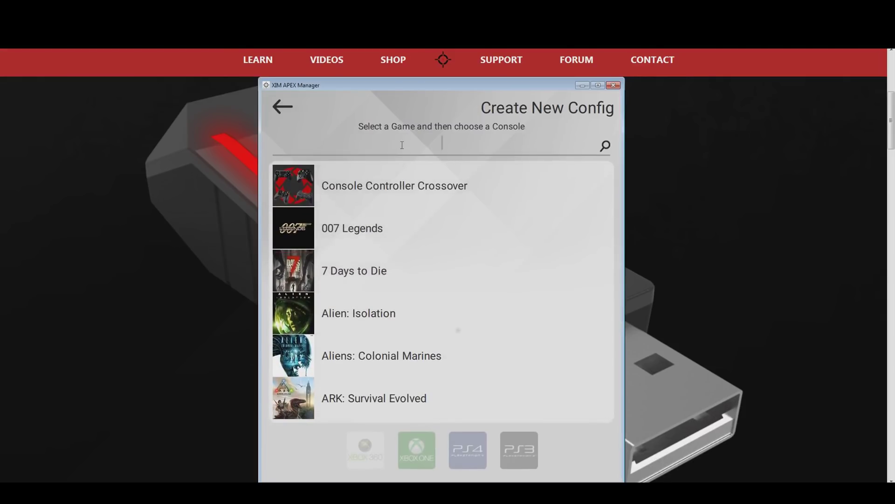
{"action": "type", "text": "Fortnite"}
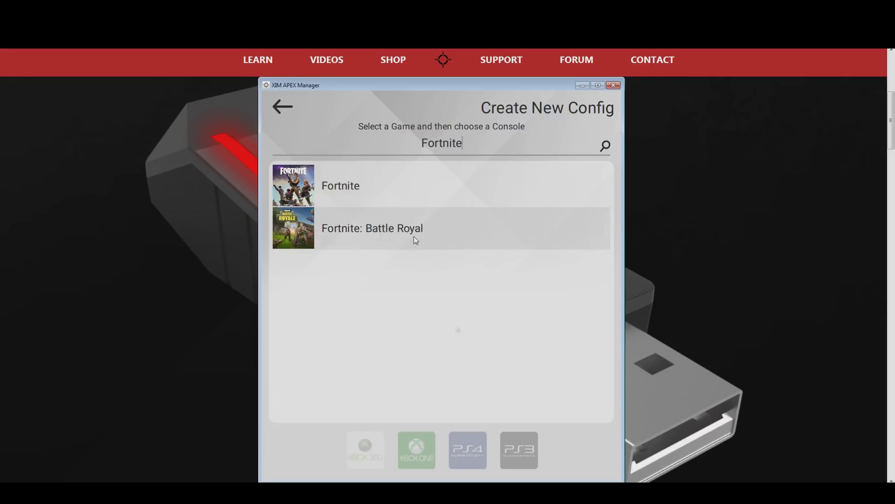
{"action": "left_click", "coordinate": [387, 233]}
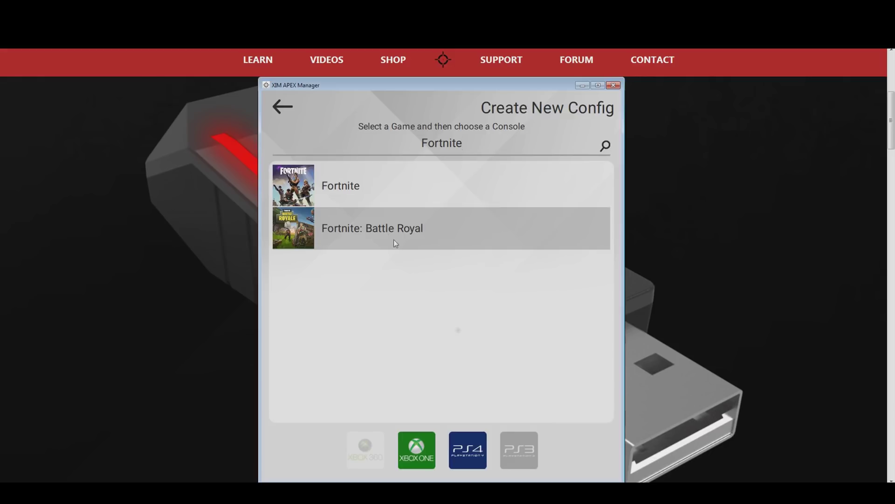
{"action": "left_click", "coordinate": [469, 452]}
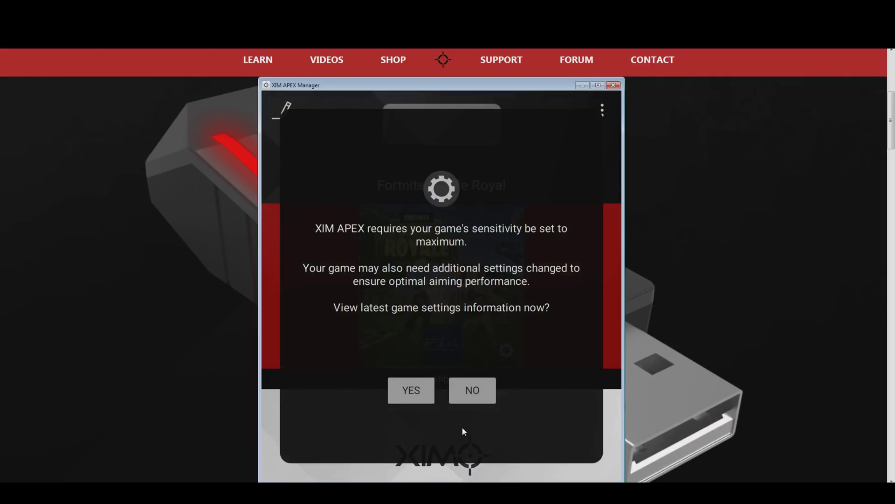
Decline the sensitivity prompt, then reopen it from the Fortnite tile to view recommended settings
{"action": "left_click", "coordinate": [470, 390]}
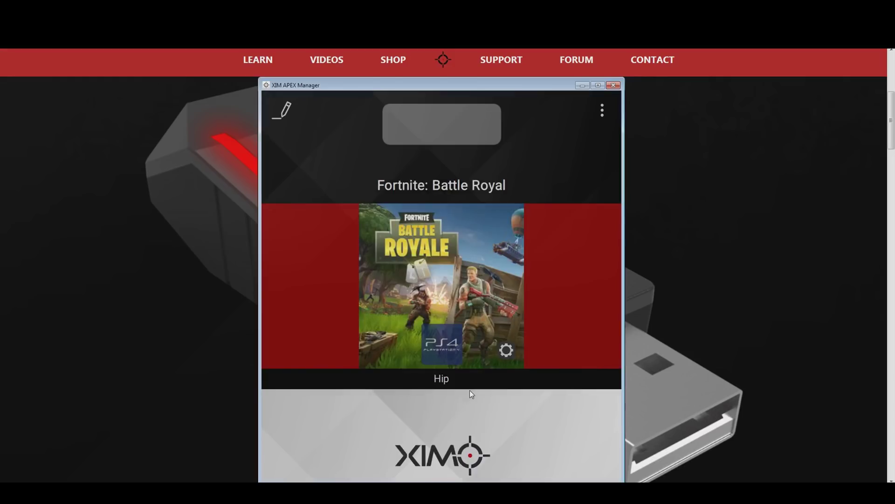
{"action": "left_click", "coordinate": [508, 350]}
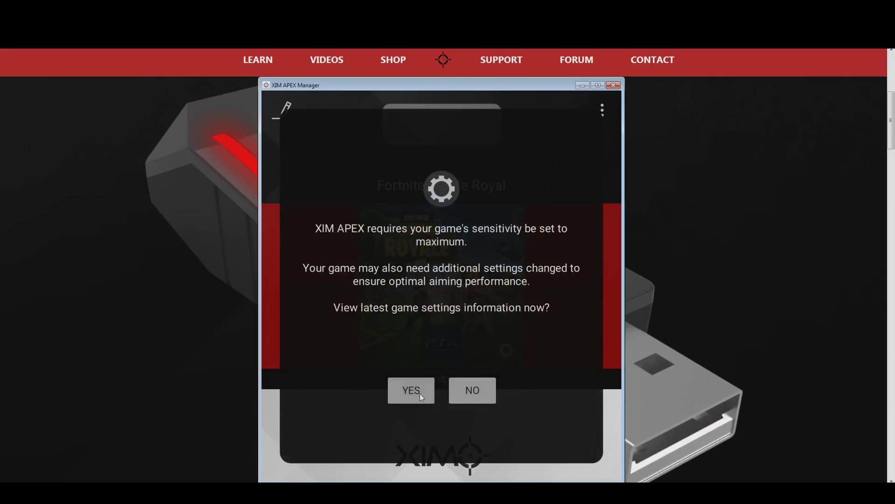
{"action": "left_click", "coordinate": [406, 390]}
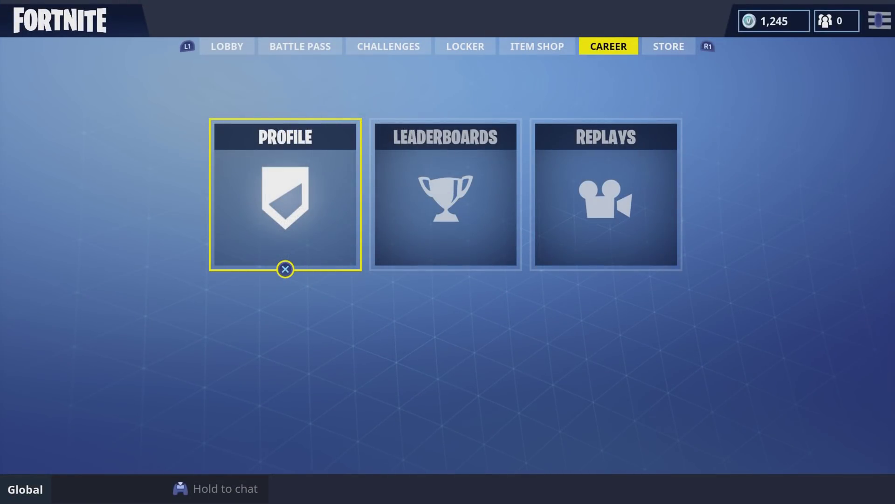
Open Fortnite's settings and page through the tabs to the controller input settings
{"action": "key", "text": "Escape"}
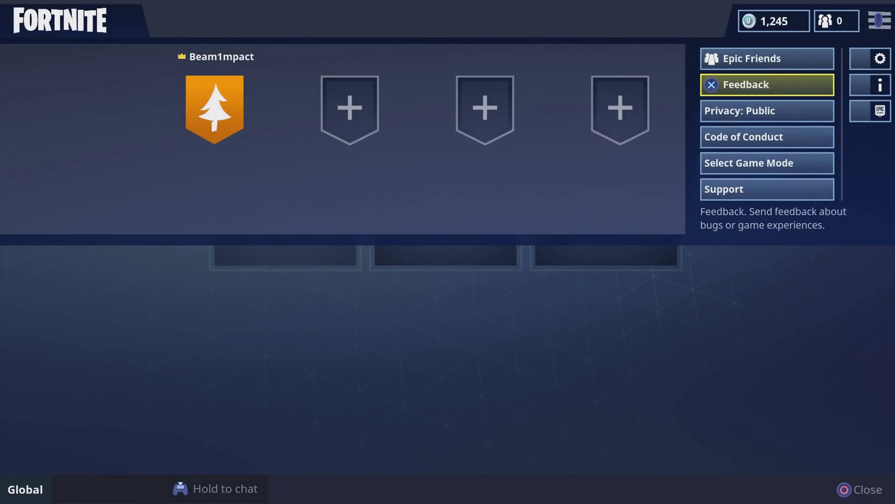
{"action": "key", "text": "Right"}
{"action": "key", "text": "Up"}
{"action": "key", "text": "Return"}
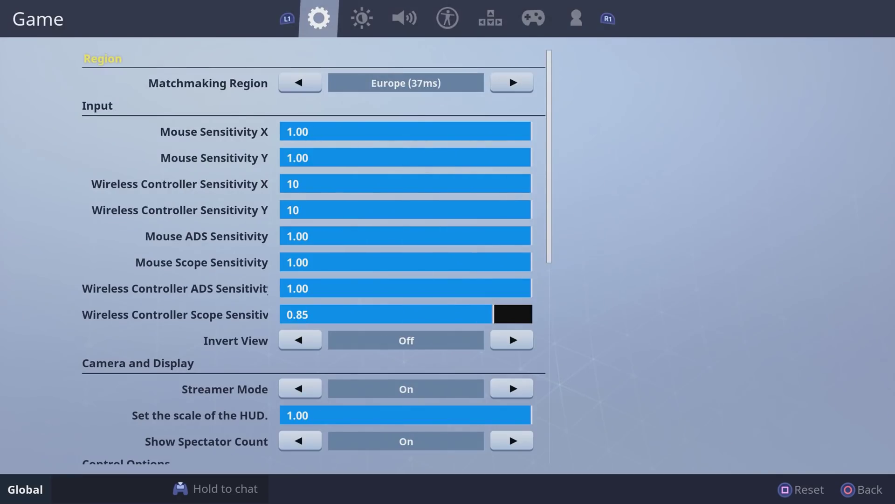
{"action": "key", "text": "e"}
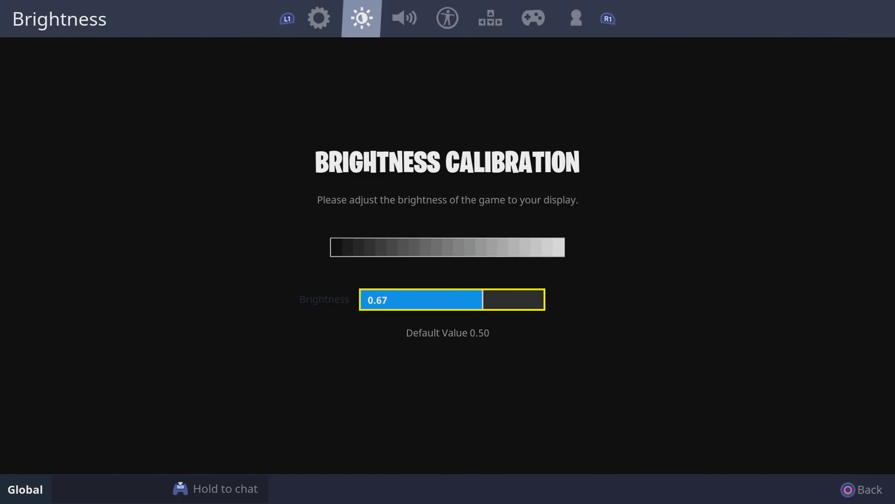
{"action": "key", "text": "e"}
{"action": "key", "text": "e"}
{"action": "key", "text": "e"}
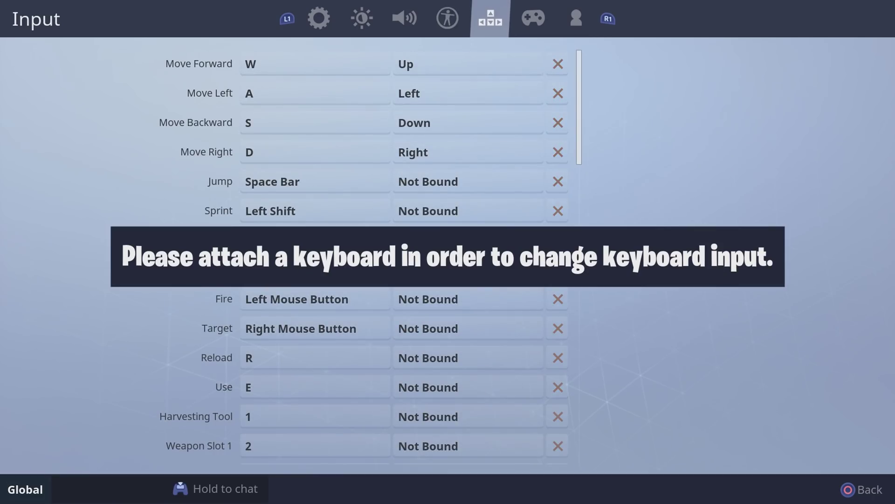
{"action": "key", "text": "e"}
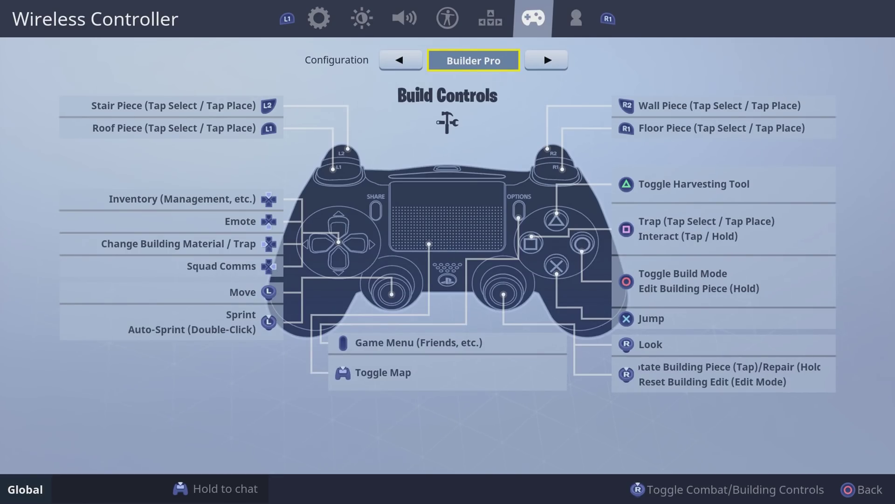
{"action": "key", "text": "Left"}
{"action": "key", "text": "Left"}
{"action": "key", "text": "Left"}
{"action": "key", "text": "Left"}
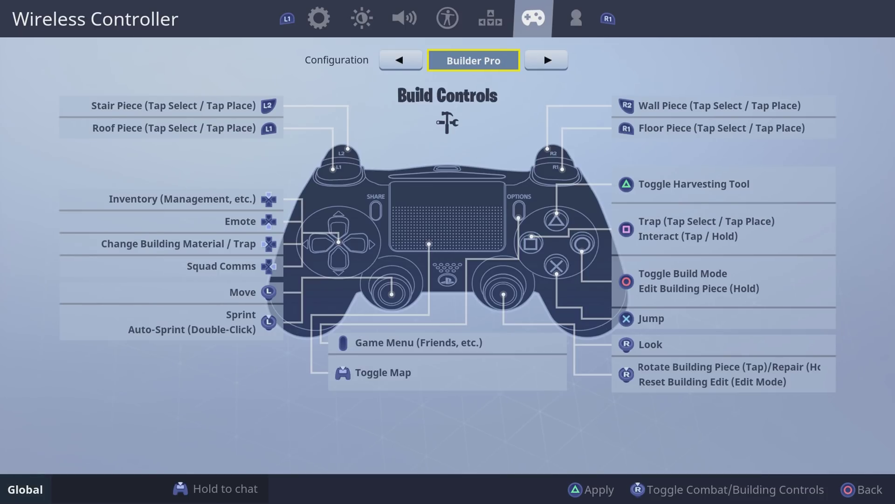
{"action": "key", "text": "Left"}
{"action": "key", "text": "Left"}
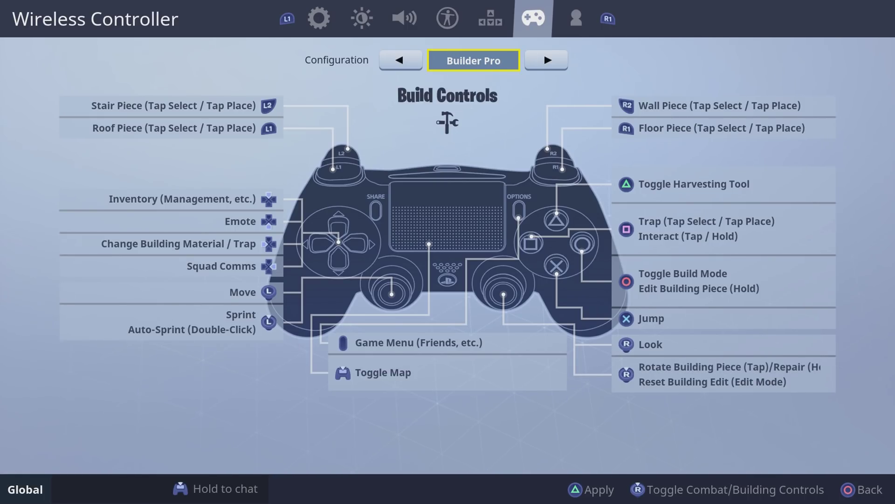
{"action": "key", "text": "q"}
{"action": "key", "text": "q"}
{"action": "key", "text": "q"}
{"action": "key", "text": "q"}
{"action": "key", "text": "q"}
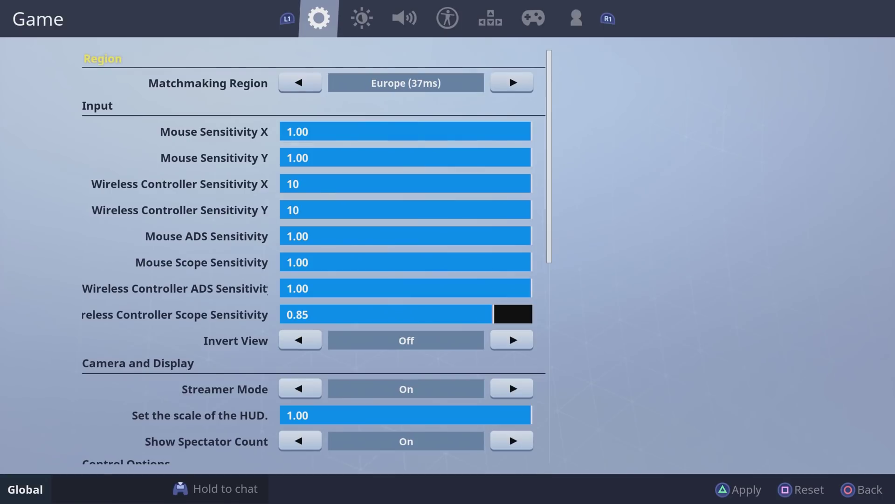
Check controller X/Y sensitivity 10, keep ADS 1.00 and scope 0.85, then exit unchanged
{"action": "key", "text": "Down"}
{"action": "key", "text": "Down"}
{"action": "key", "text": "Down"}
{"action": "key", "text": "Down"}
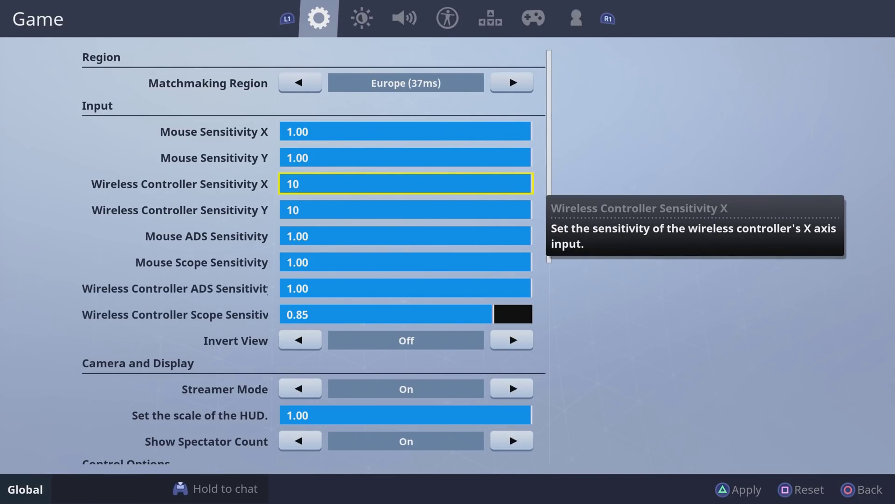
{"action": "key", "text": "Down"}
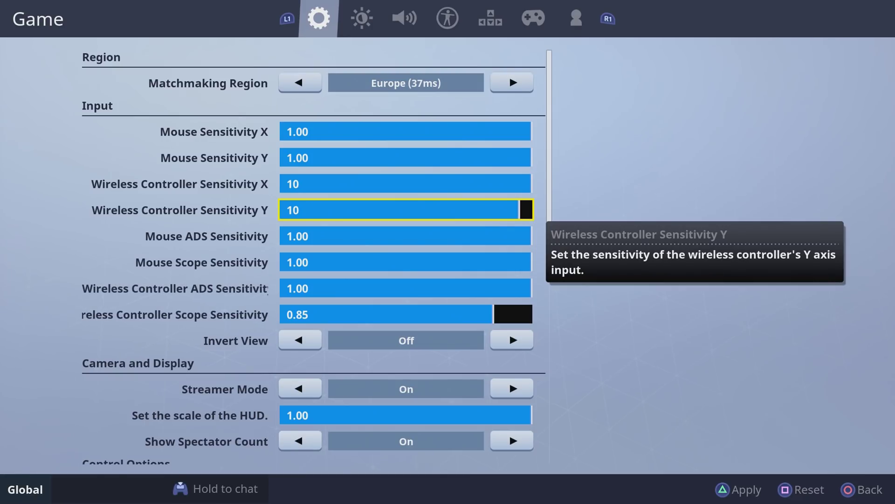
{"action": "key", "text": "Down"}
{"action": "key", "text": "Down"}
{"action": "key", "text": "Down"}
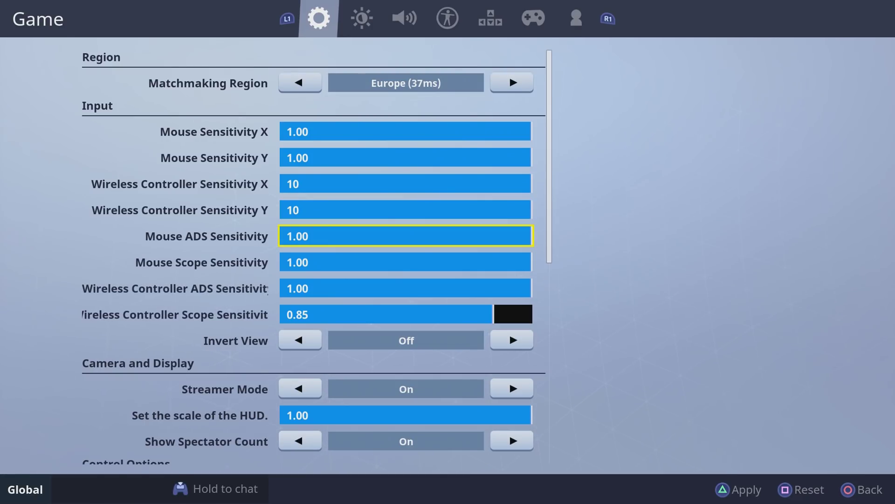
{"action": "key", "text": "Left"}
{"action": "key", "text": "Left"}
{"action": "key", "text": "Left"}
{"action": "key", "text": "Left"}
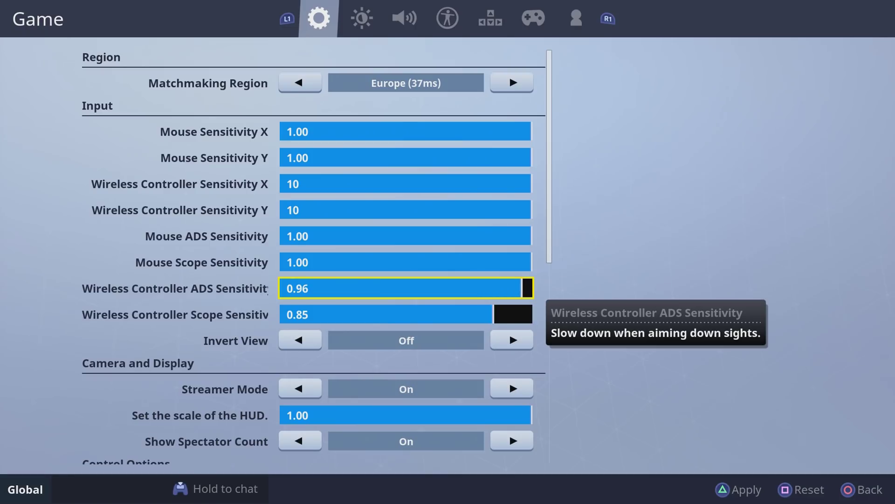
{"action": "key", "text": "Right"}
{"action": "key", "text": "Right"}
{"action": "key", "text": "Right"}
{"action": "key", "text": "Right"}
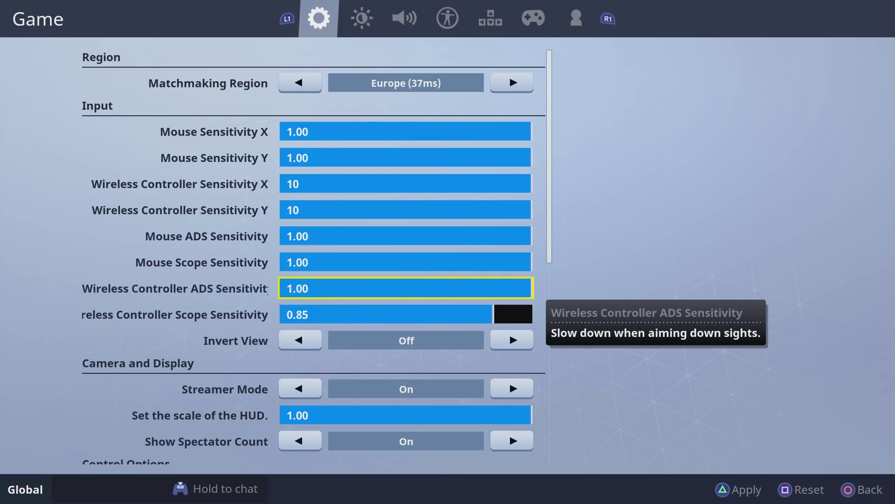
{"action": "key", "text": "Down"}
{"action": "key", "text": "Left"}
{"action": "key", "text": "Right"}
{"action": "key", "text": "Right"}
{"action": "key", "text": "Left"}
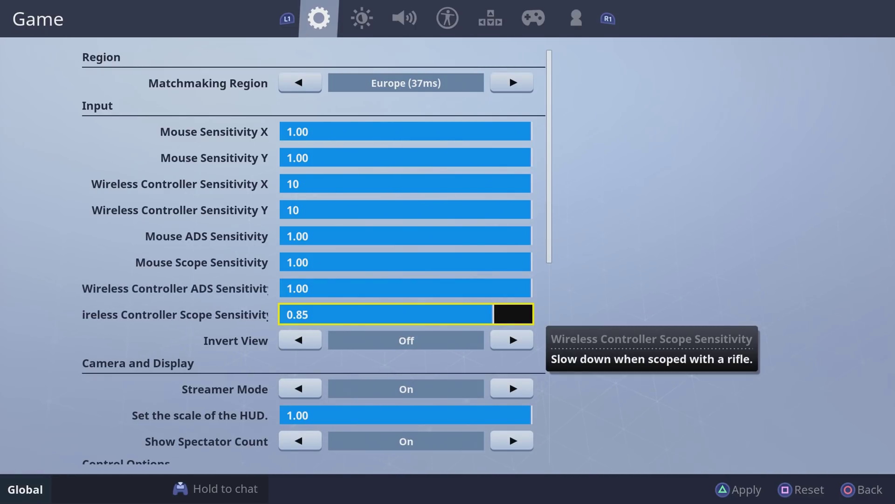
{"action": "key", "text": "Escape"}
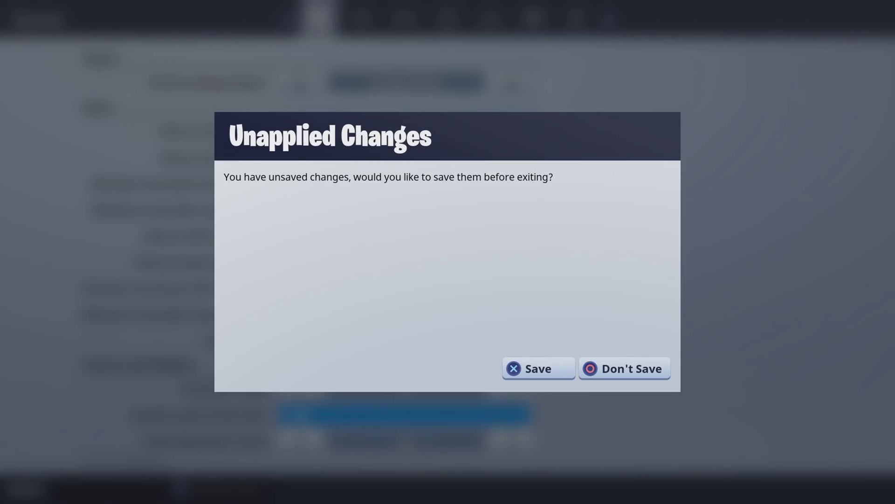
{"action": "key", "text": "Return"}
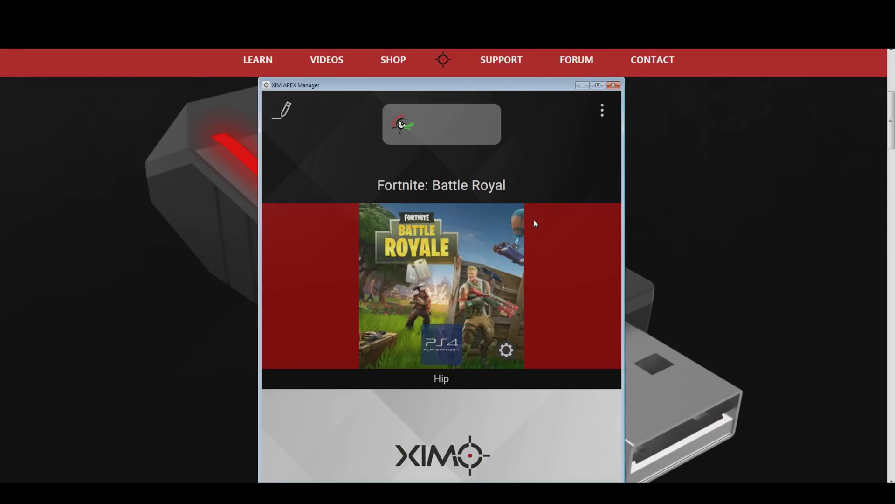
Open the Fortnite: Battle Royal config on the Edit Config screen
{"action": "left_click", "coordinate": [281, 108]}
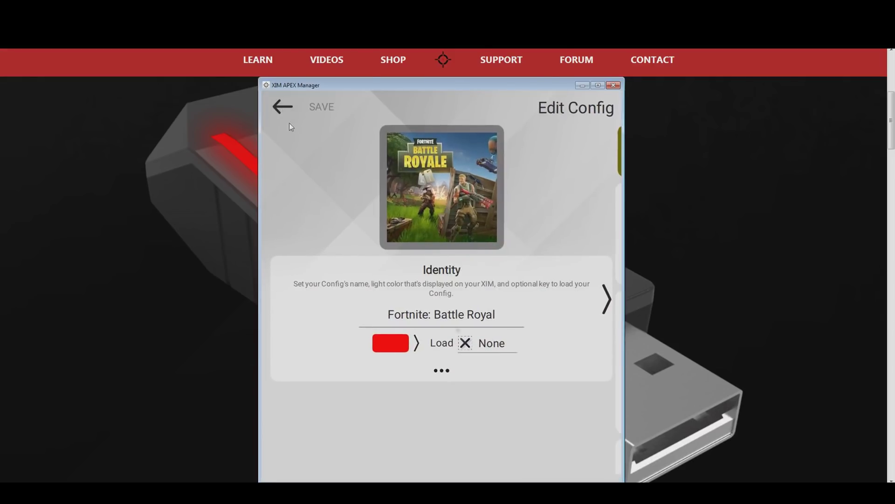
Set the config light colour to blue and the load key to F1
{"action": "left_click", "coordinate": [419, 348]}
{"action": "left_click", "coordinate": [418, 348]}
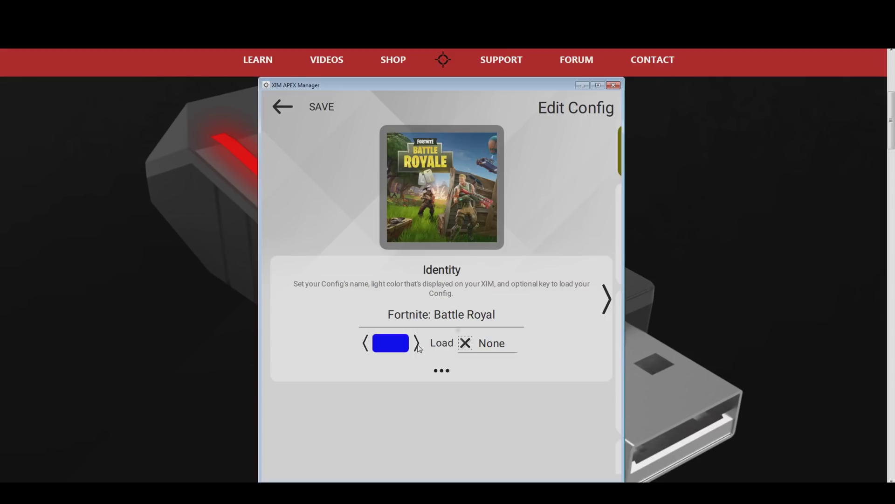
{"action": "left_click", "coordinate": [489, 345]}
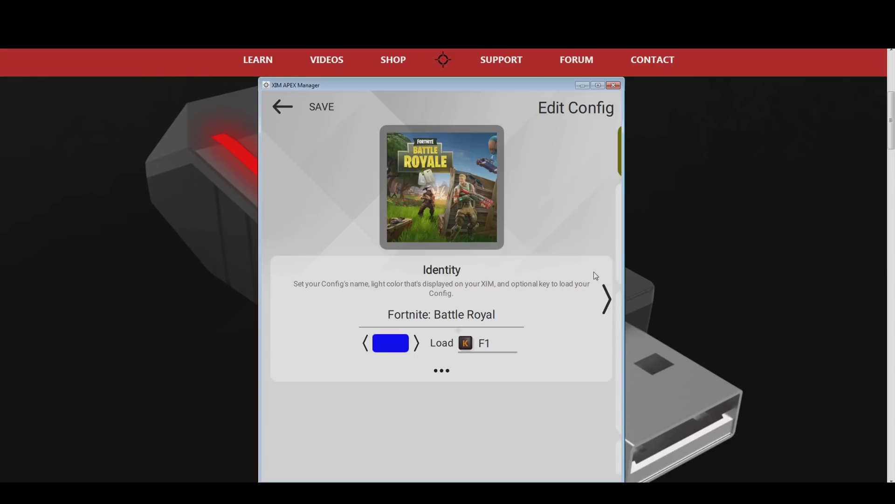
{"action": "left_click", "coordinate": [605, 302]}
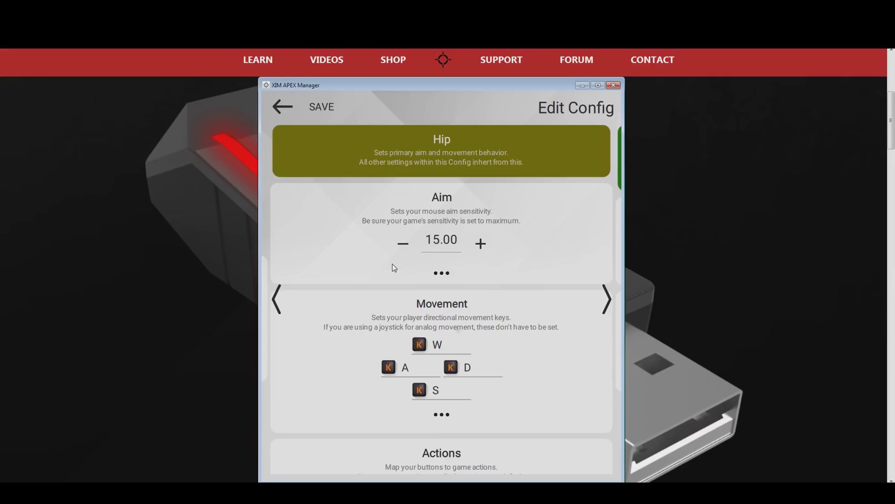
Lower Hip aim sensitivity to 4.00 and expand the advanced aim options
{"action": "left_click_drag", "start_coordinate": [403, 243], "coordinate": [404, 245]}
{"action": "left_click", "coordinate": [403, 245]}
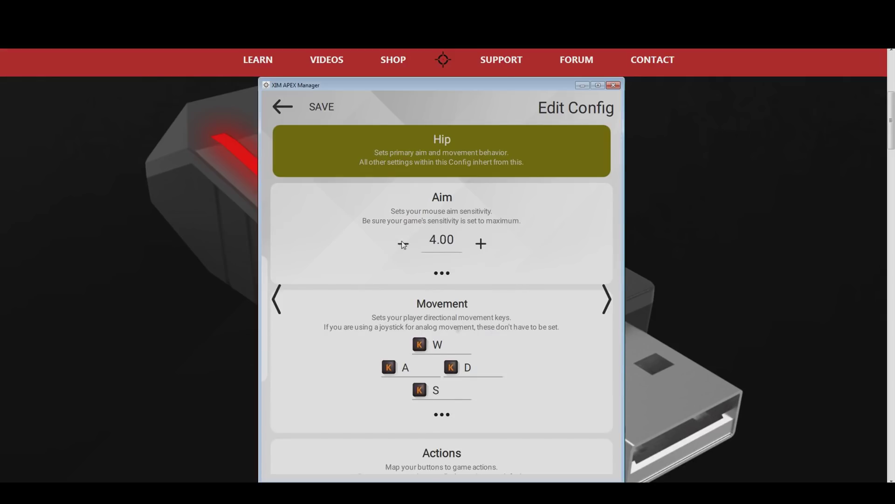
{"action": "left_click", "coordinate": [441, 273]}
{"action": "scroll", "coordinate": [555, 370], "scroll_direction": "down", "scroll_amount": 1}
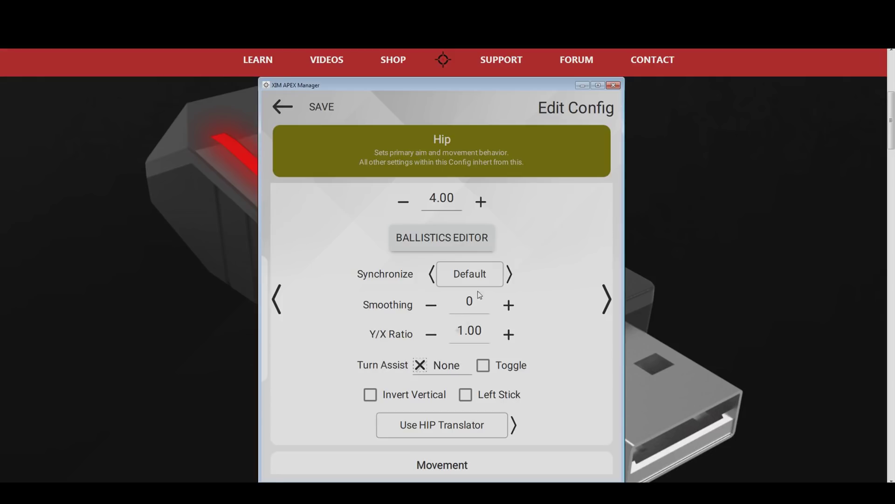
Raise Hip aim smoothing to 7, then bring it back down to 0
{"action": "left_click", "coordinate": [506, 308]}
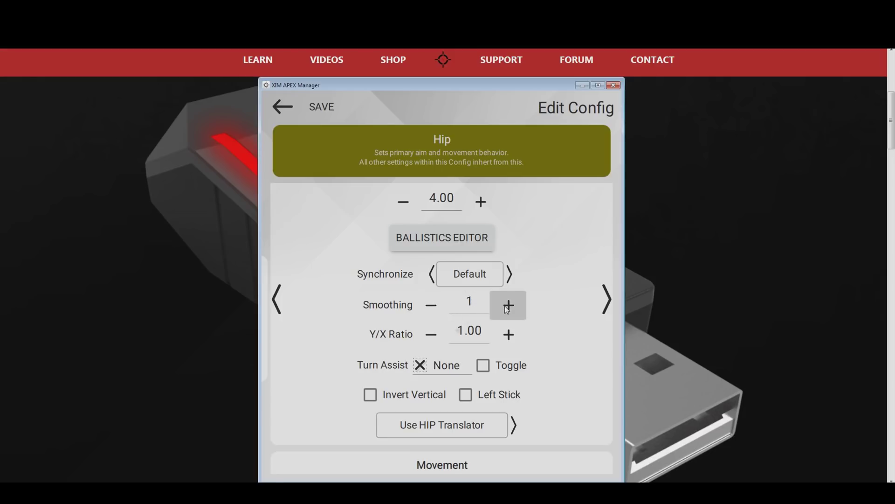
{"action": "left_click", "coordinate": [506, 309]}
{"action": "left_click", "coordinate": [506, 309]}
{"action": "left_click", "coordinate": [506, 309]}
{"action": "left_click", "coordinate": [507, 309]}
{"action": "left_click", "coordinate": [507, 308]}
{"action": "left_click", "coordinate": [506, 309]}
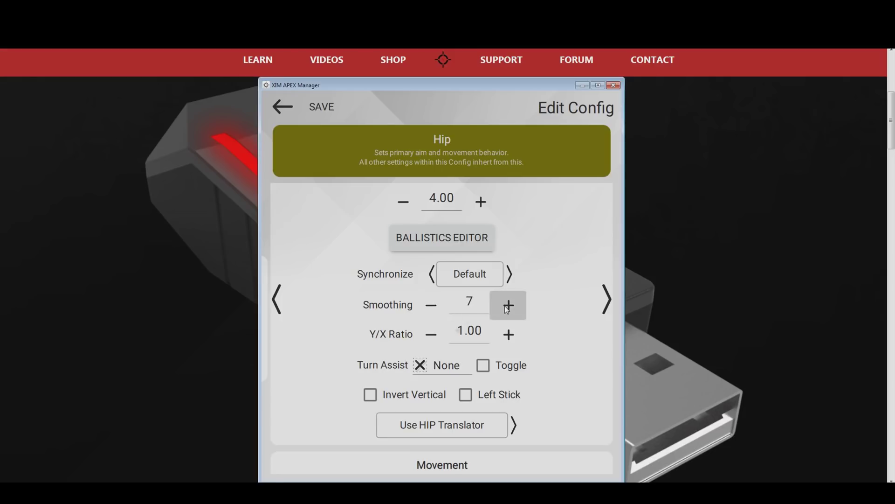
{"action": "left_click", "coordinate": [431, 306]}
{"action": "left_click", "coordinate": [432, 306]}
{"action": "left_click", "coordinate": [431, 306]}
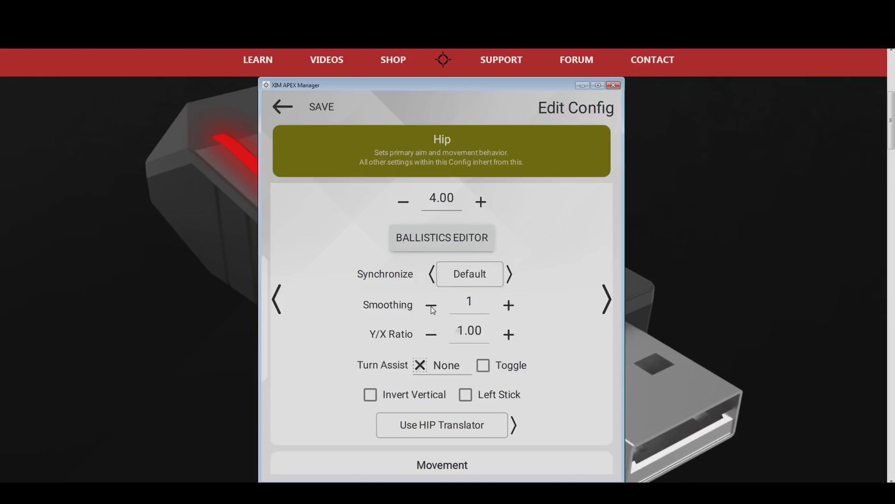
{"action": "left_click", "coordinate": [431, 306]}
Cycle aim synchronization through Off and Default, settling on Common
{"action": "left_click", "coordinate": [511, 275]}
{"action": "left_click", "coordinate": [432, 275]}
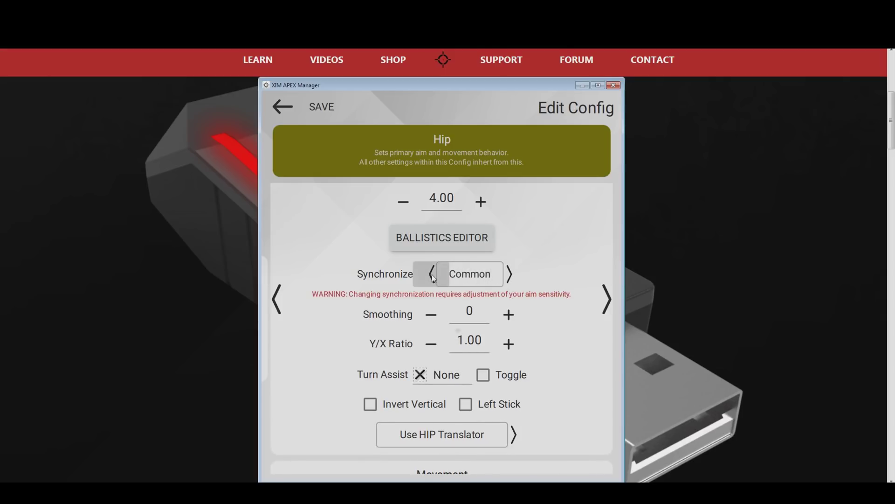
{"action": "left_click", "coordinate": [433, 275]}
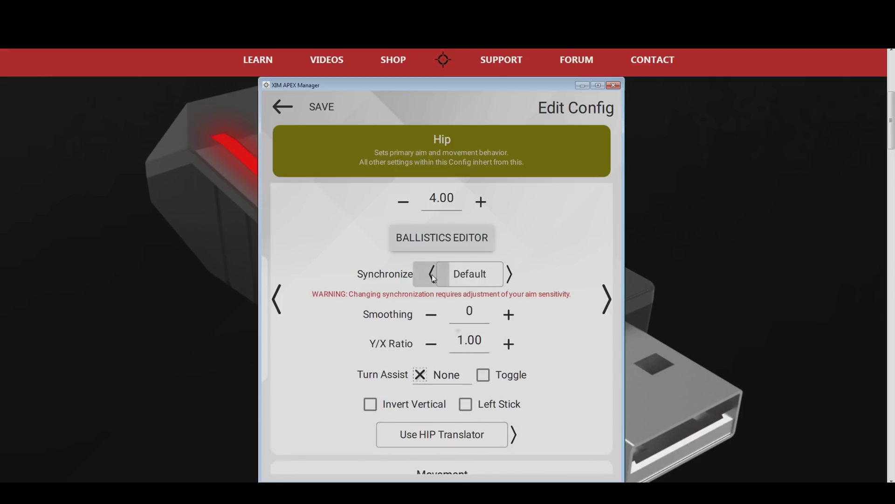
{"action": "left_click", "coordinate": [510, 274]}
{"action": "left_click", "coordinate": [510, 274]}
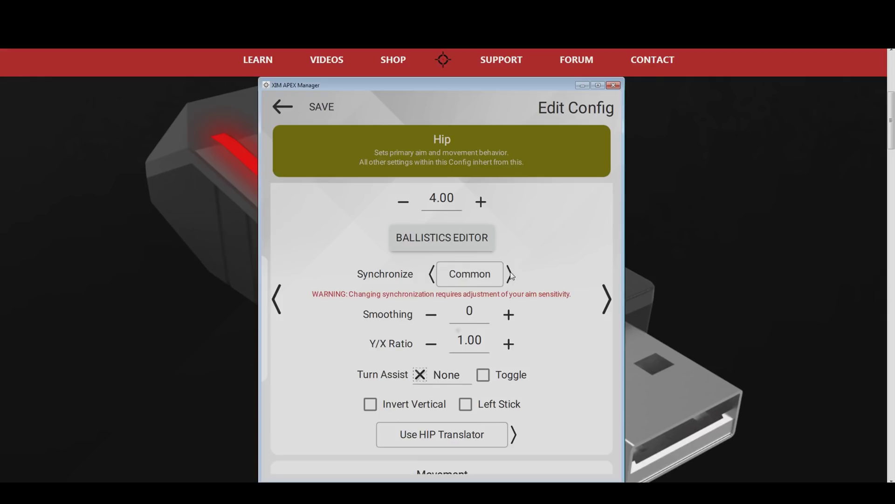
{"action": "left_click", "coordinate": [430, 275]}
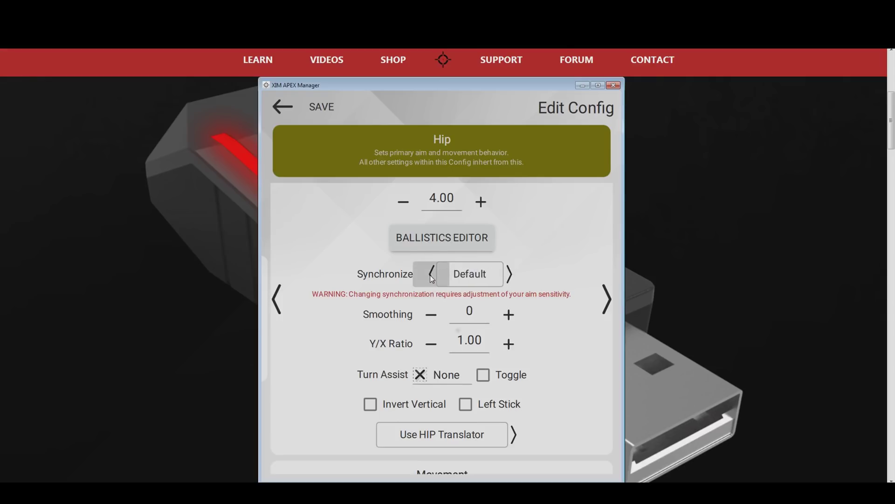
{"action": "left_click", "coordinate": [430, 275]}
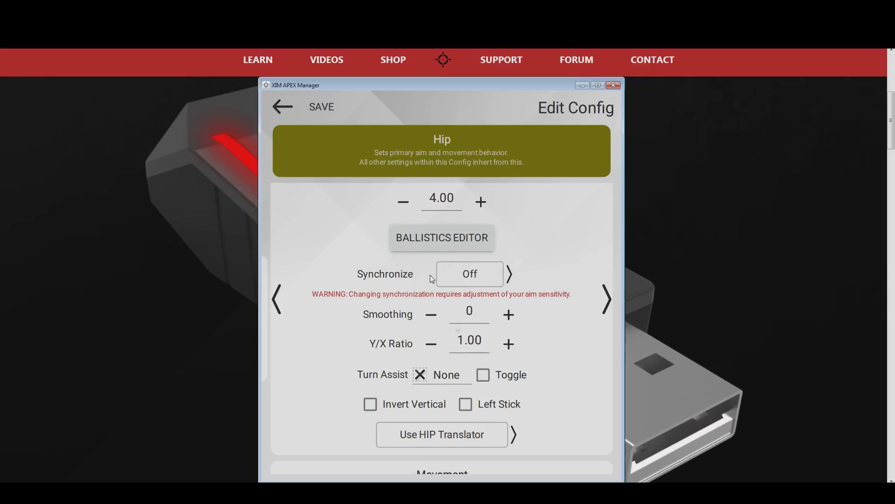
{"action": "left_click", "coordinate": [510, 275]}
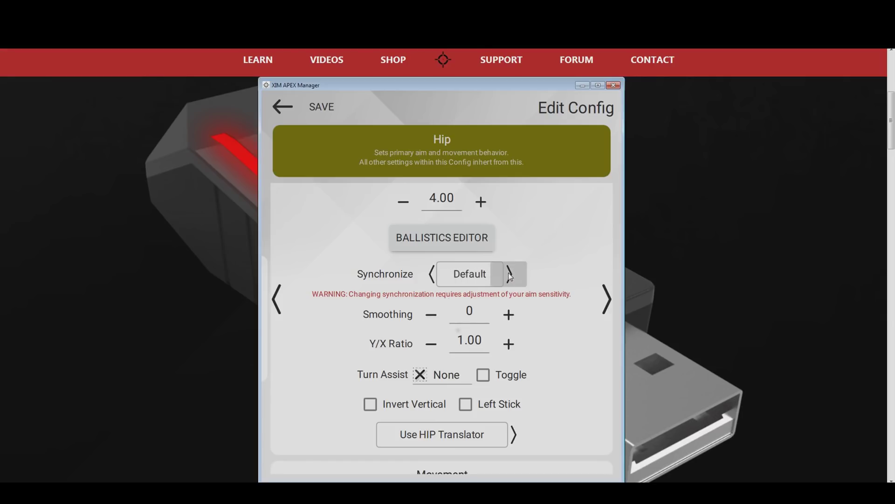
{"action": "left_click", "coordinate": [509, 275]}
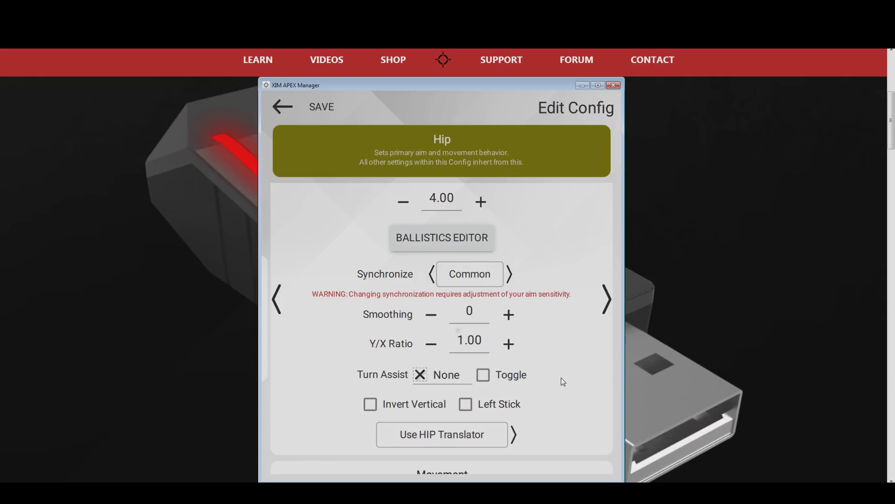
Scroll the Hip button bindings down to Share and reveal the Primary binding selector
{"action": "left_click_drag", "start_coordinate": [560, 372], "coordinate": [562, 247]}
{"action": "left_click_drag", "start_coordinate": [560, 456], "coordinate": [566, 300]}
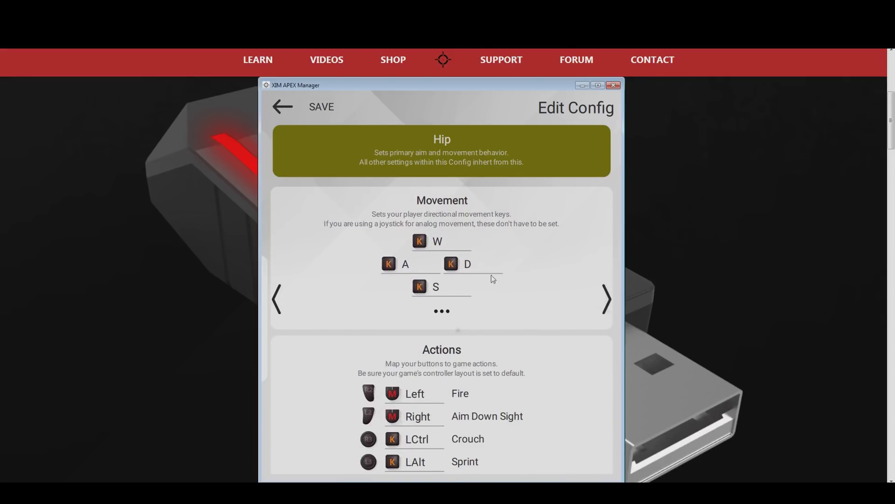
{"action": "left_click_drag", "start_coordinate": [564, 446], "coordinate": [572, 276]}
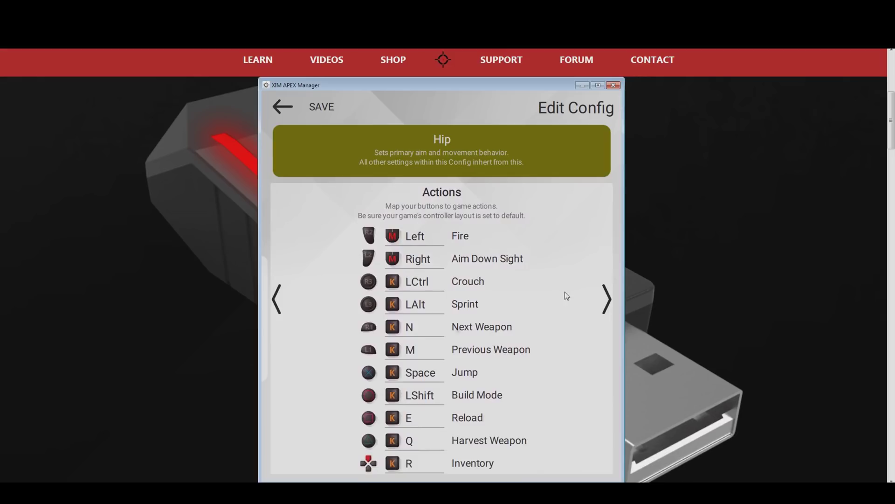
{"action": "left_click_drag", "start_coordinate": [567, 432], "coordinate": [584, 225]}
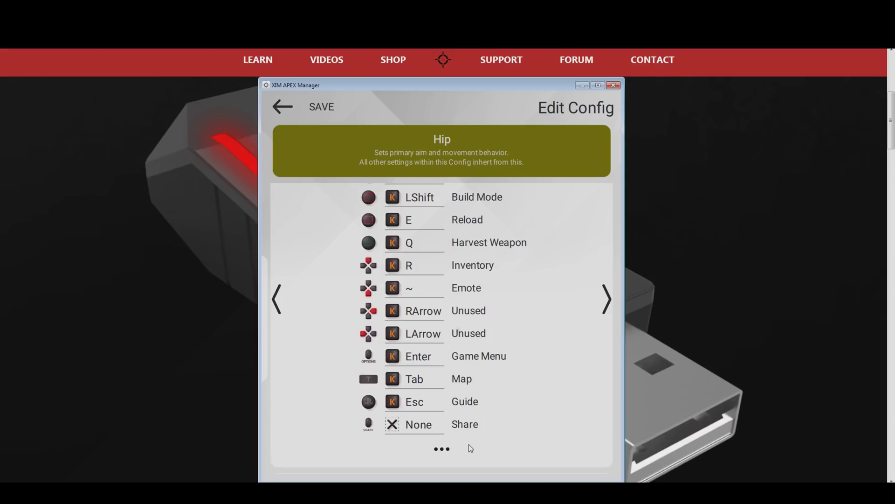
{"action": "left_click", "coordinate": [443, 450]}
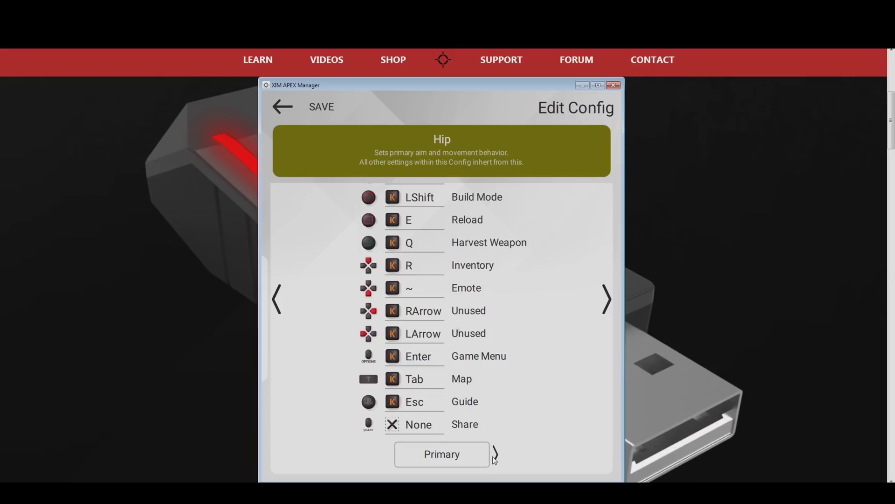
Add secondary bindings Back=Fire, Forward=Aim Down Sight, F/X=Next/Previous Weapon, then view Aim Down Sight settings
{"action": "left_click", "coordinate": [495, 454]}
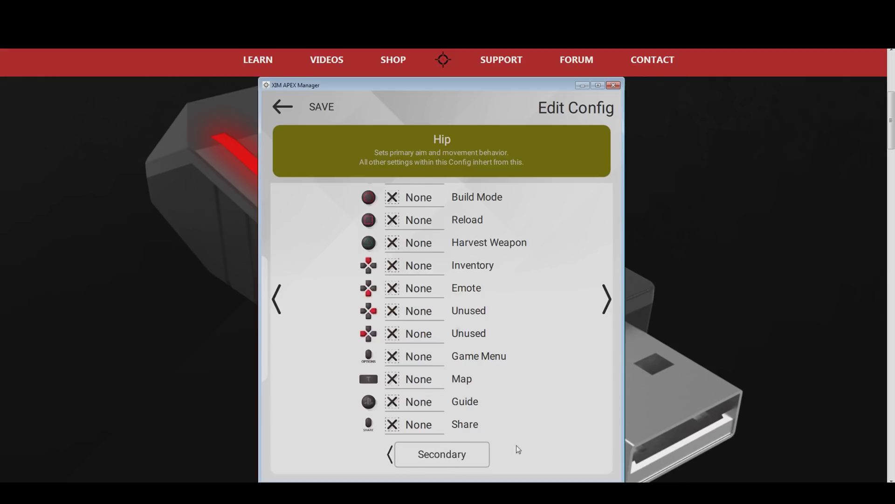
{"action": "left_click_drag", "start_coordinate": [563, 223], "coordinate": [559, 429]}
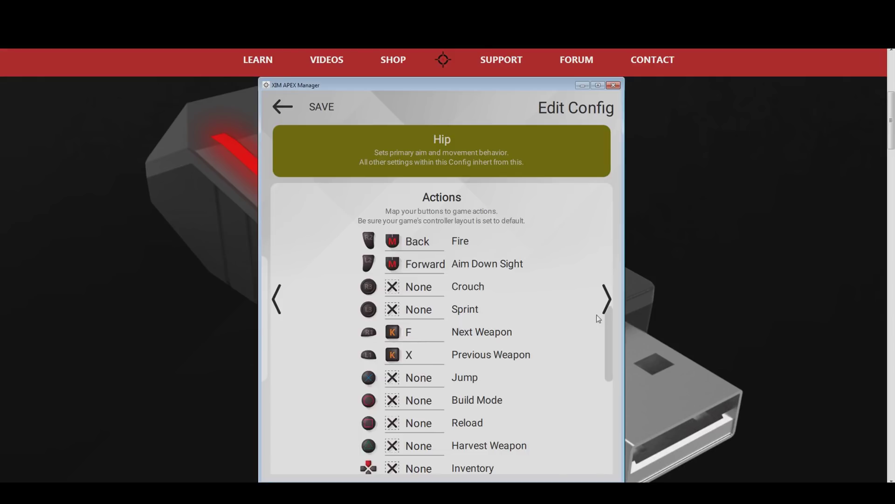
{"action": "left_click", "coordinate": [606, 299]}
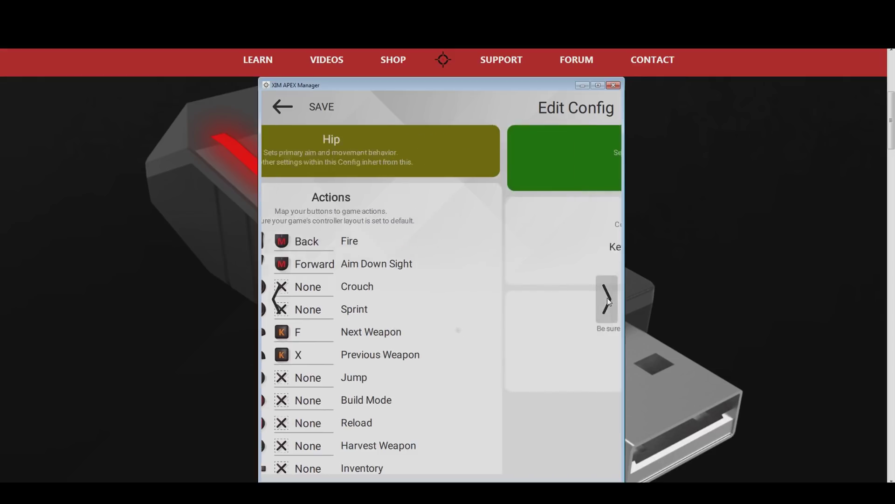